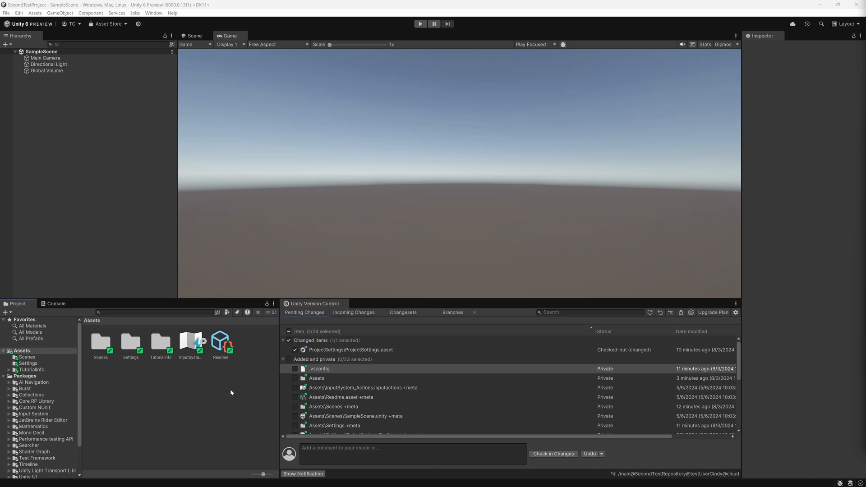
Close the Unity Version Control window and open it again
{"action": "right_click", "coordinate": [341, 307]}
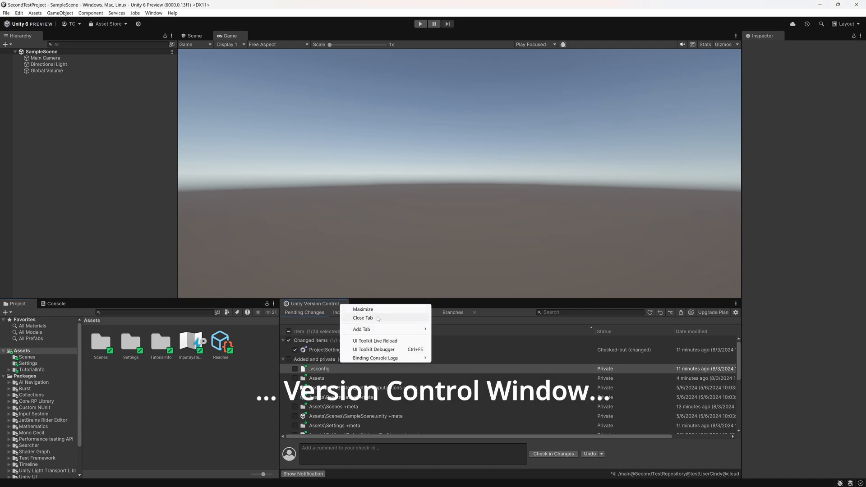
{"action": "left_click", "coordinate": [362, 318]}
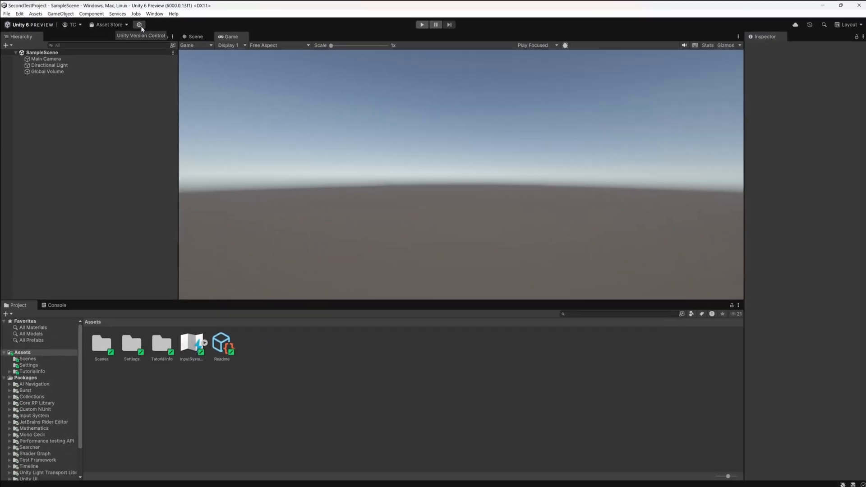
{"action": "left_click", "coordinate": [252, 124]}
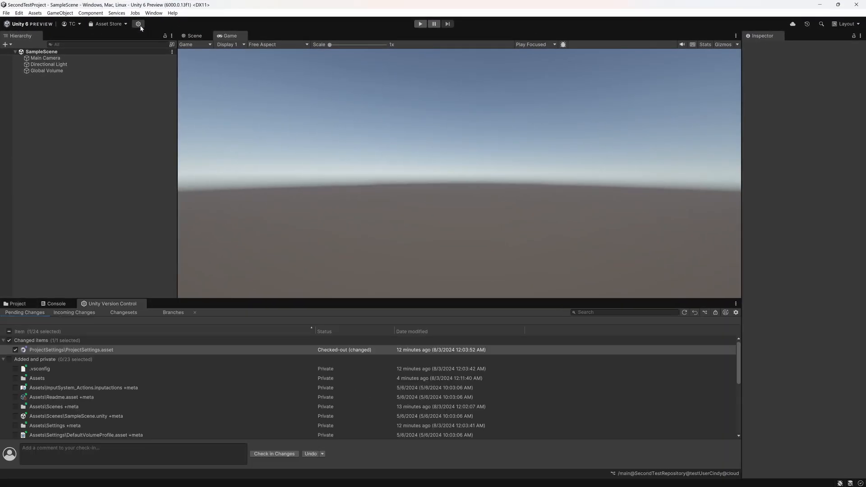
Close and reopen the Unity Version Control window, docking it beside the Project window
{"action": "right_click", "coordinate": [139, 302]}
{"action": "left_click", "coordinate": [179, 313]}
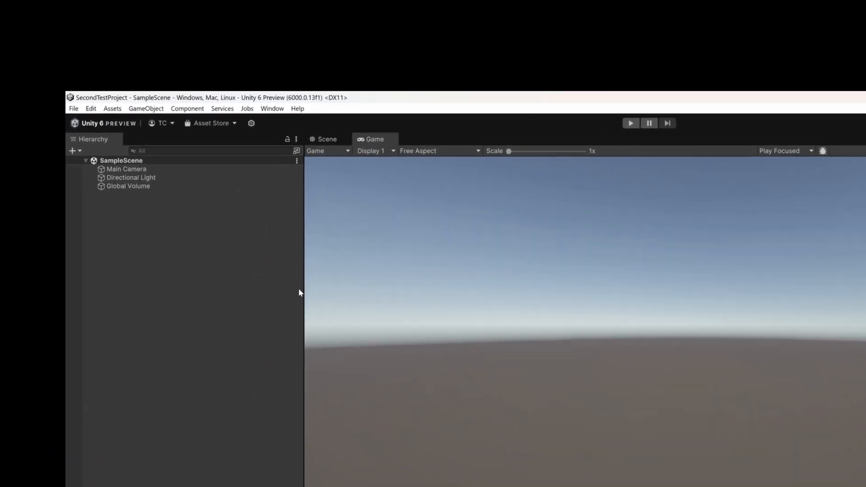
{"action": "left_click", "coordinate": [267, 110]}
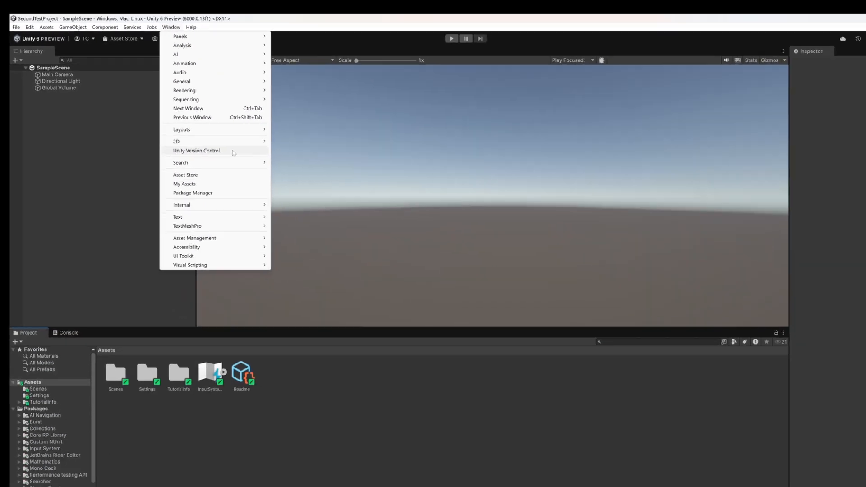
{"action": "left_click", "coordinate": [352, 269]}
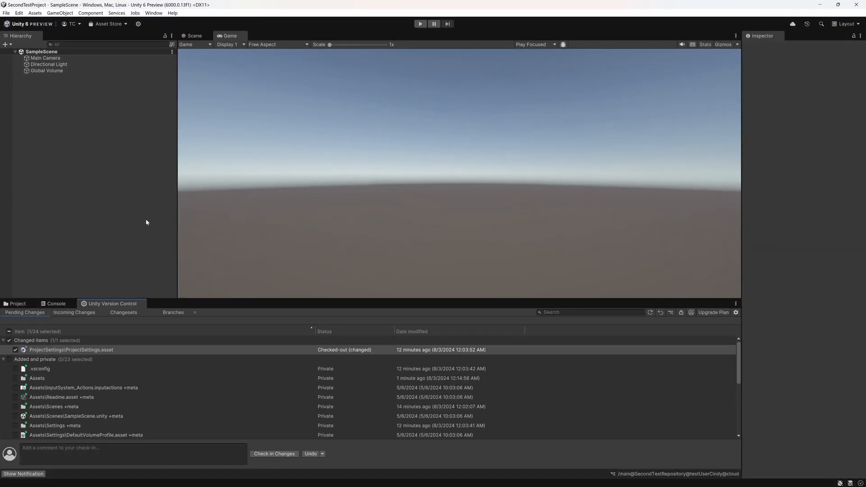
{"action": "left_click_drag", "start_coordinate": [112, 303], "coordinate": [292, 385]}
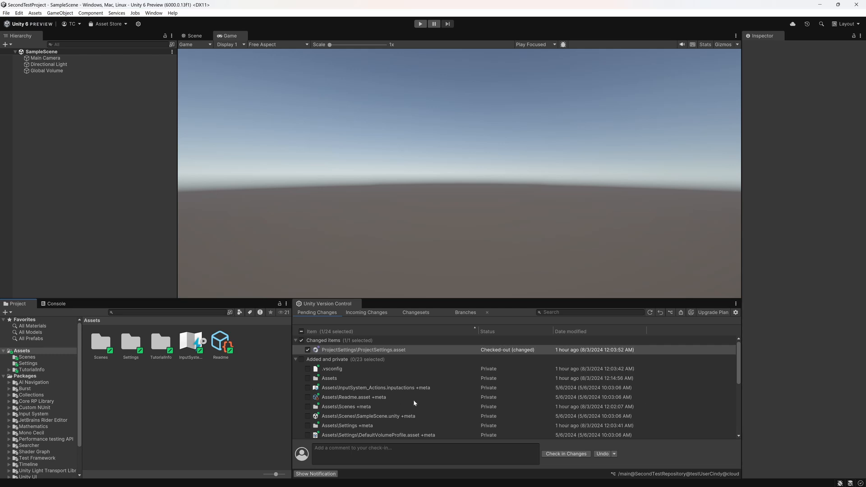
Review the pending changes and turn off Show private files in the Unity Version Control settings
{"action": "scroll", "coordinate": [413, 399], "scroll_direction": "down", "scroll_amount": 3}
{"action": "scroll", "coordinate": [413, 400], "scroll_direction": "down", "scroll_amount": 2}
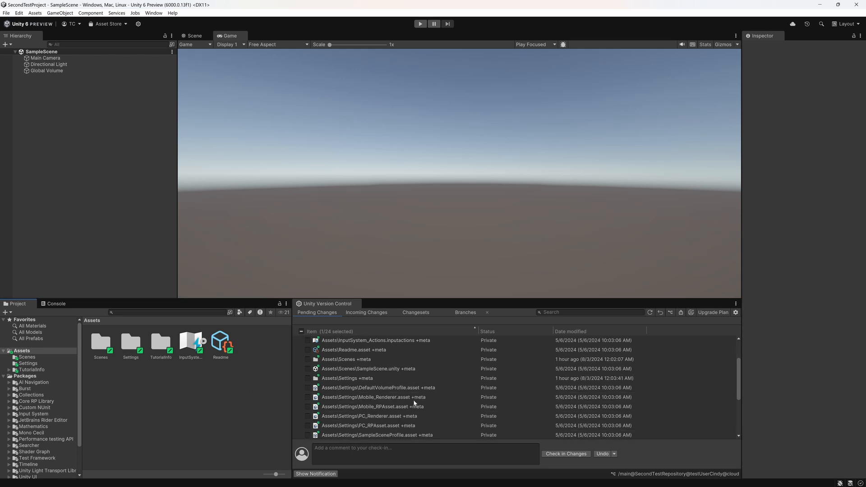
{"action": "scroll", "coordinate": [414, 403], "scroll_direction": "down", "scroll_amount": 1}
{"action": "scroll", "coordinate": [414, 403], "scroll_direction": "down", "scroll_amount": 2}
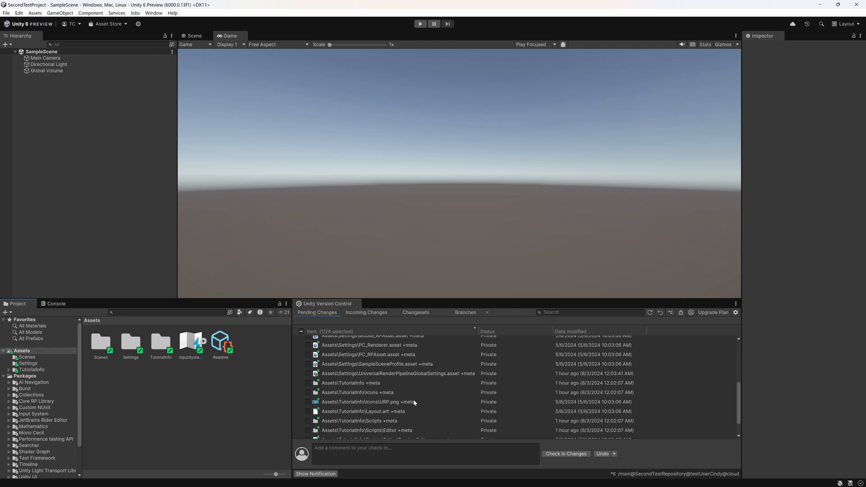
{"action": "scroll", "coordinate": [414, 403], "scroll_direction": "down", "scroll_amount": 1}
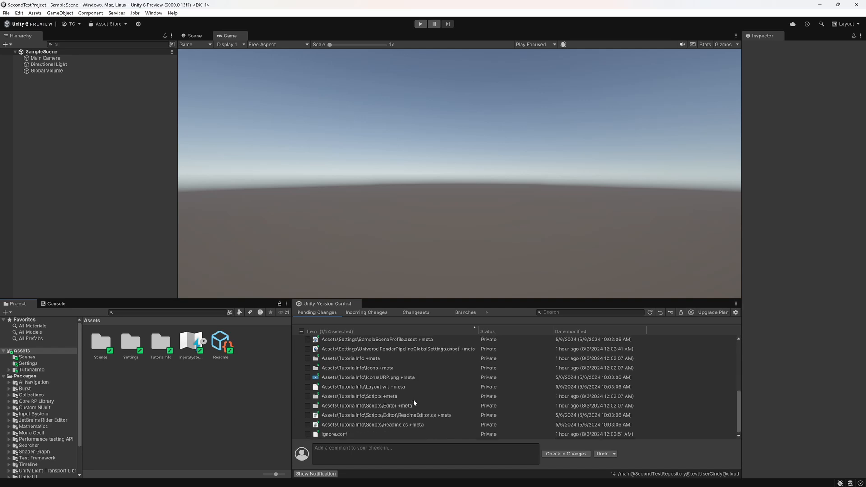
{"action": "scroll", "coordinate": [413, 401], "scroll_direction": "up", "scroll_amount": 6}
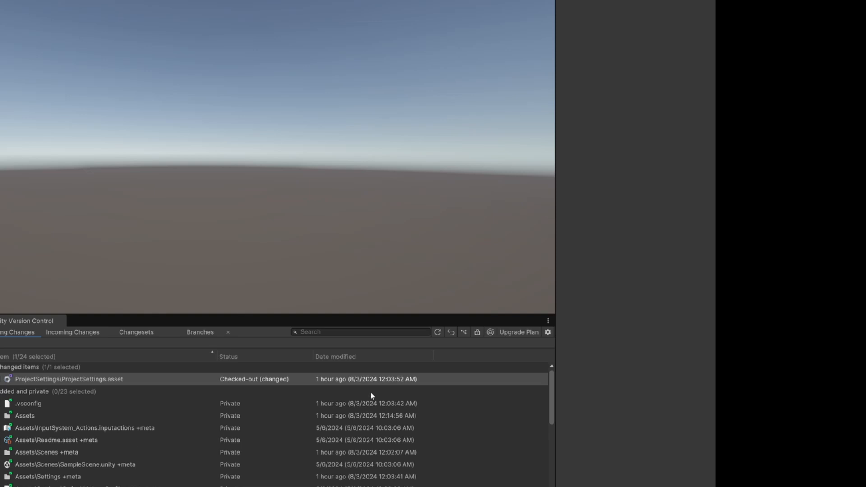
{"action": "left_click", "coordinate": [548, 332]}
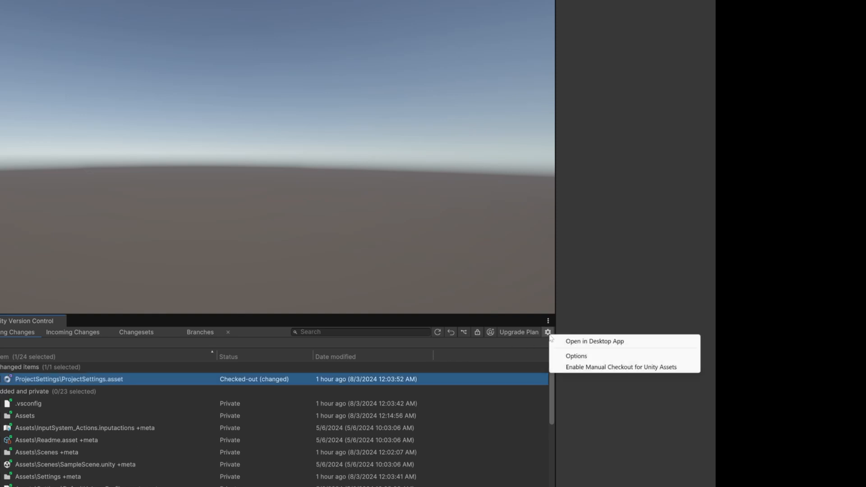
{"action": "left_click", "coordinate": [607, 357]}
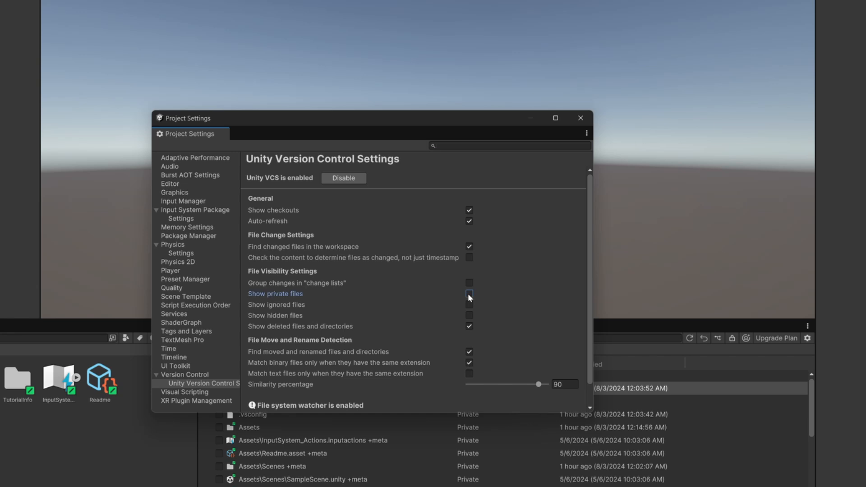
{"action": "left_click", "coordinate": [469, 294]}
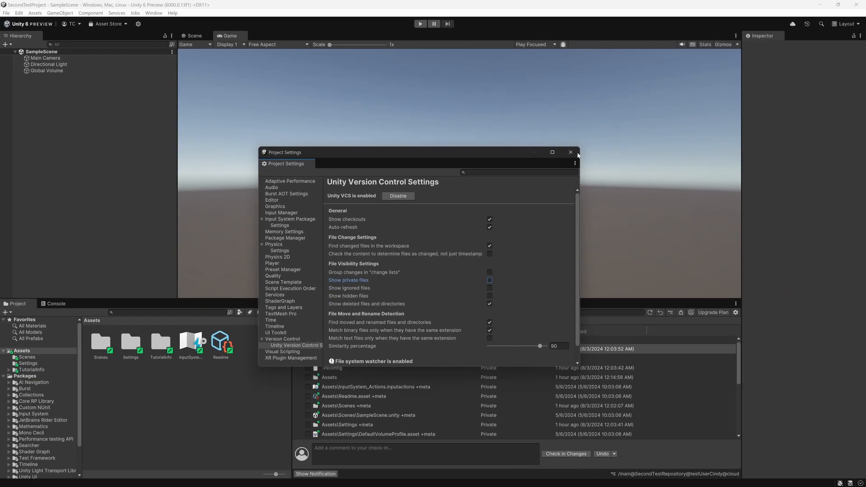
{"action": "left_click", "coordinate": [573, 142]}
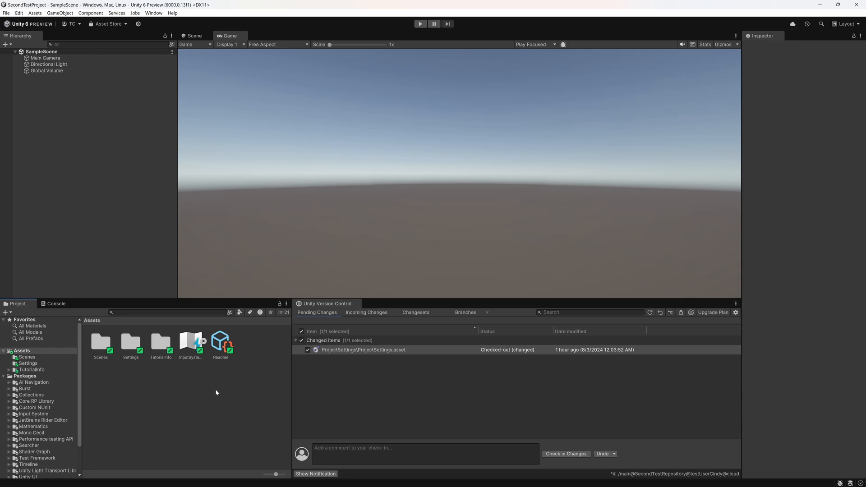
Create a MonoBehaviour script named test in the Assets folder
{"action": "right_click", "coordinate": [247, 380]}
{"action": "mouse_move", "coordinate": [326, 155]}
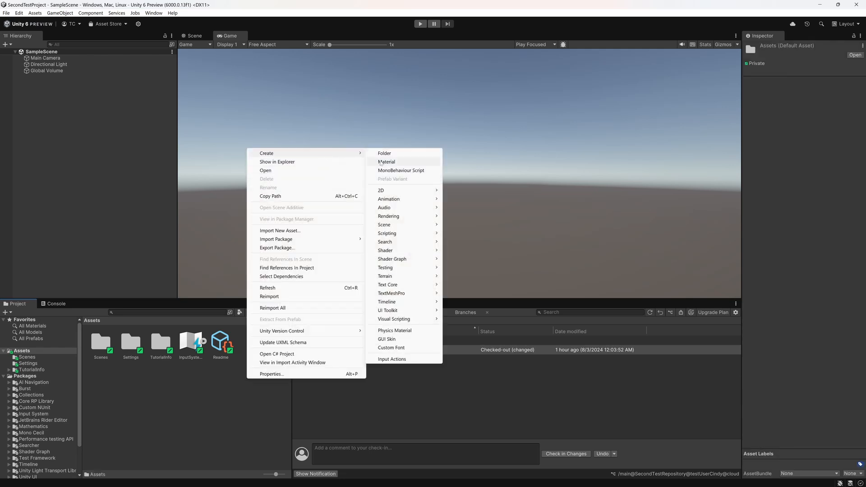
{"action": "mouse_move", "coordinate": [431, 236]}
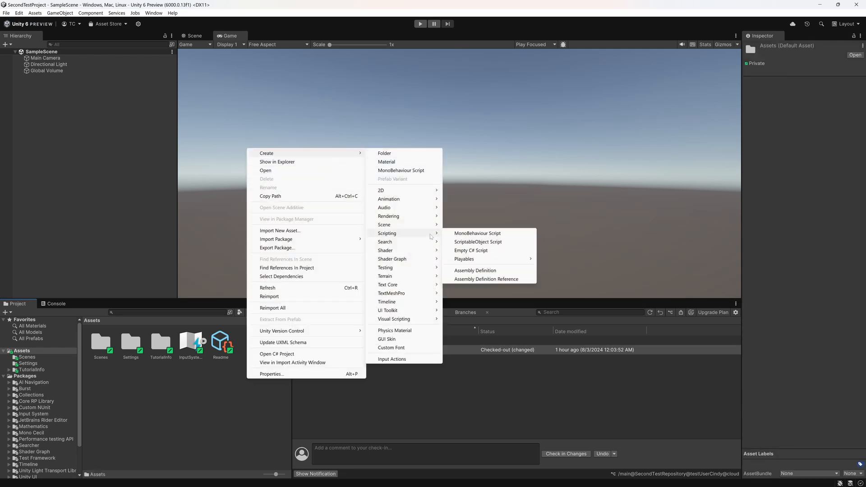
{"action": "left_click", "coordinate": [476, 233]}
{"action": "type", "text": "test"}
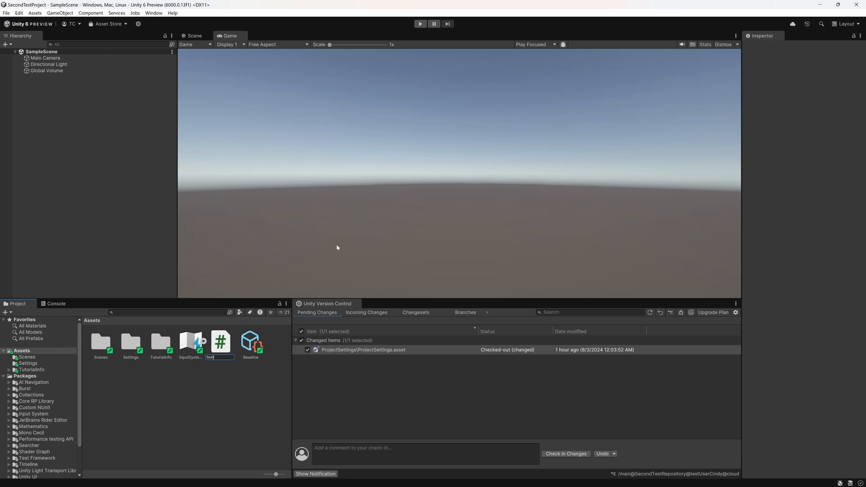
{"action": "key", "text": "Return"}
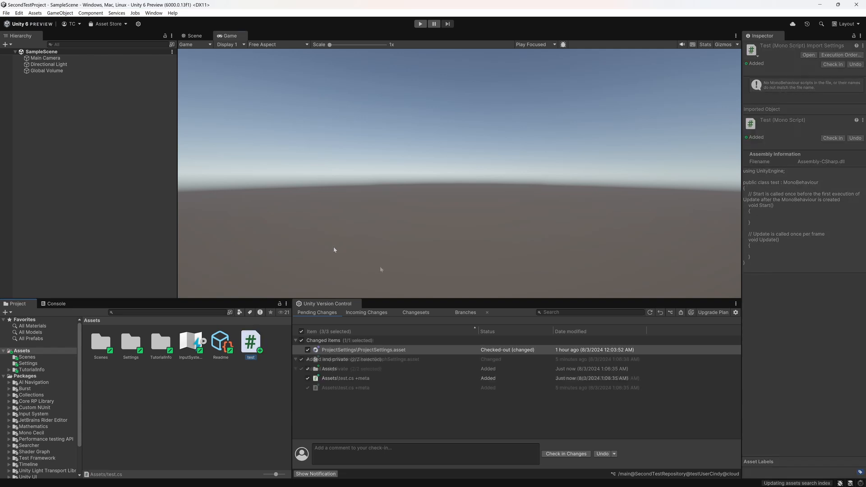
Add a 3D Plane object to SampleScene, keeping its default name
{"action": "right_click", "coordinate": [87, 136]}
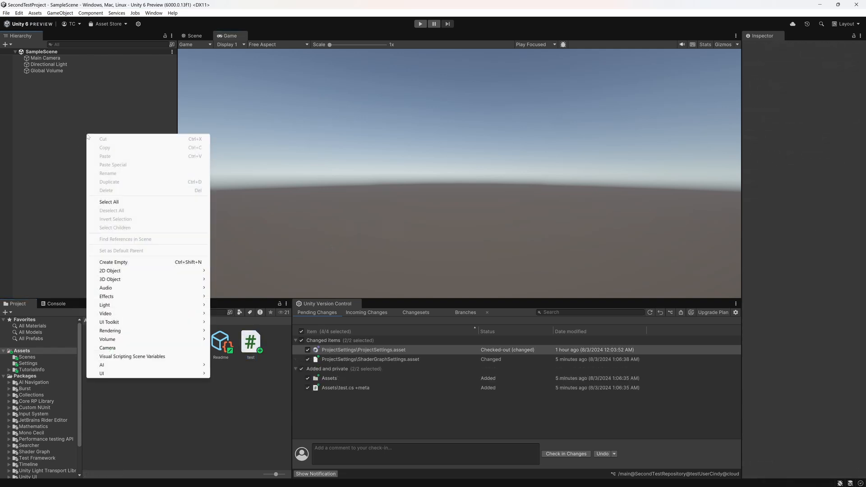
{"action": "mouse_move", "coordinate": [174, 280]}
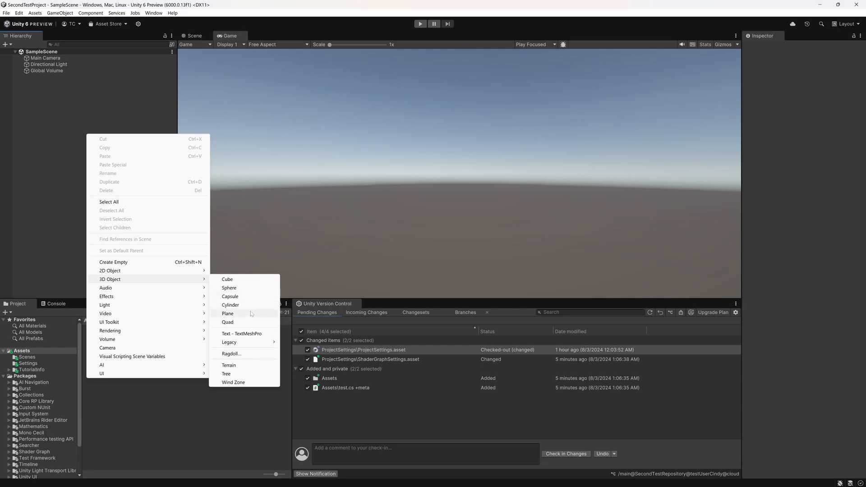
{"action": "left_click", "coordinate": [228, 313]}
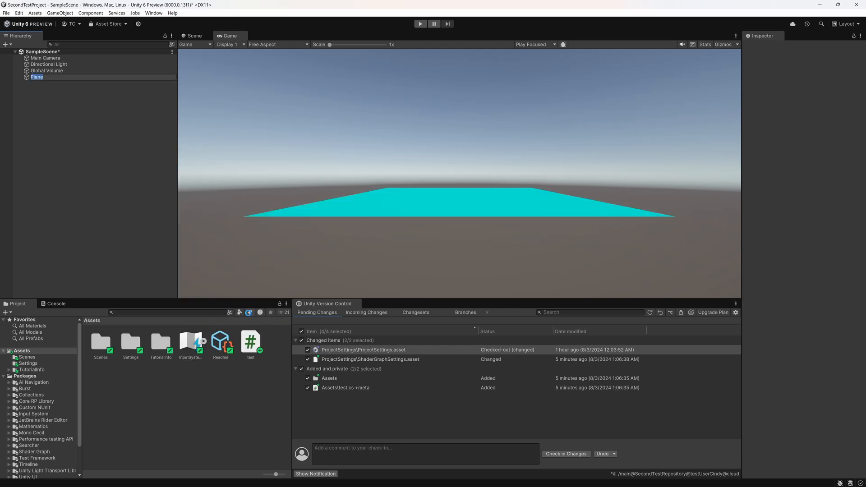
{"action": "left_click", "coordinate": [70, 101]}
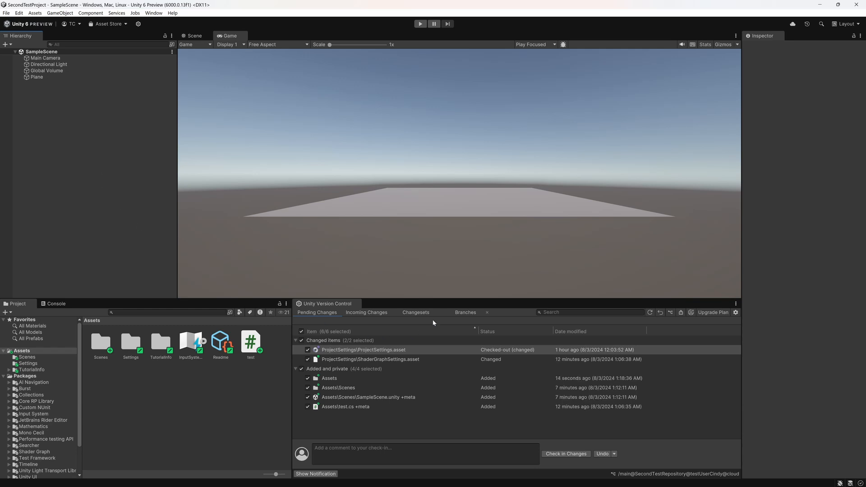
Examine the contents of changesets 0 and 1 in the changeset history, widening the list and its Comment column
{"action": "left_click", "coordinate": [431, 310]}
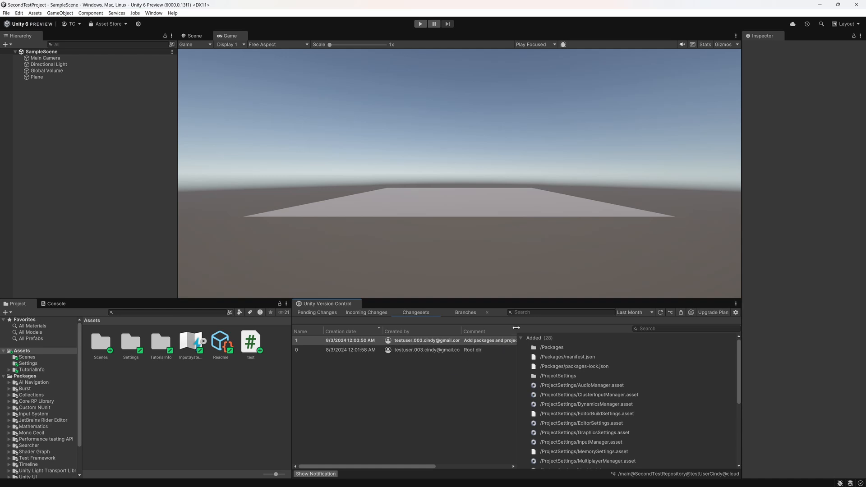
{"action": "left_click_drag", "start_coordinate": [517, 330], "coordinate": [614, 329]}
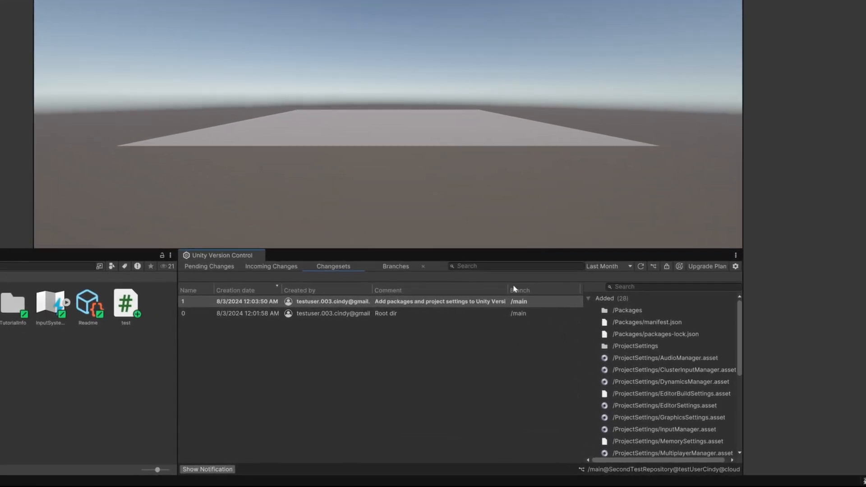
{"action": "left_click_drag", "start_coordinate": [554, 330], "coordinate": [558, 331]}
{"action": "left_click_drag", "start_coordinate": [512, 287], "coordinate": [541, 289]}
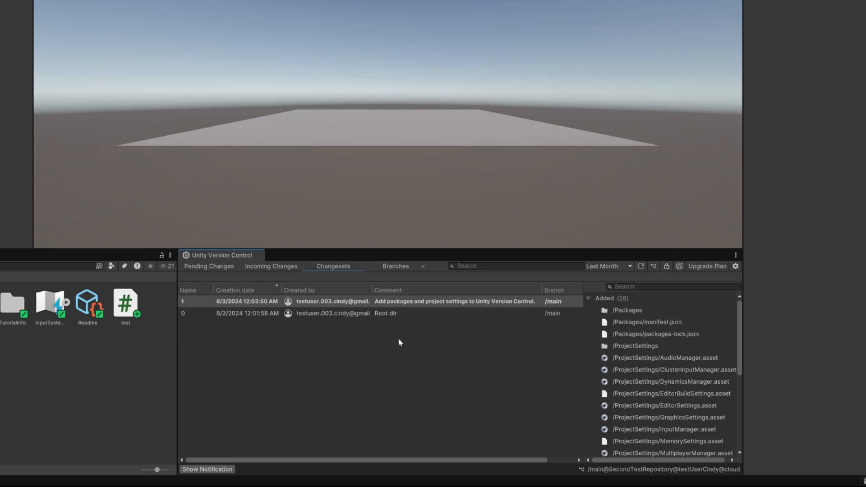
{"action": "left_click", "coordinate": [411, 313]}
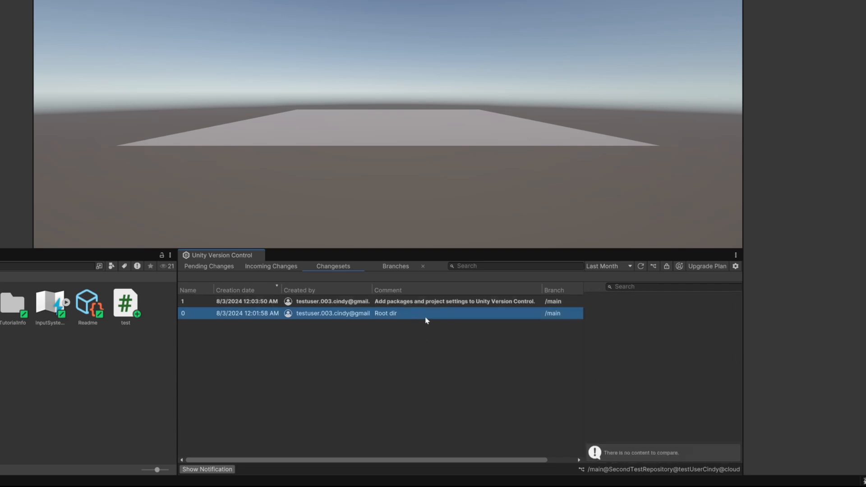
{"action": "left_click", "coordinate": [427, 303]}
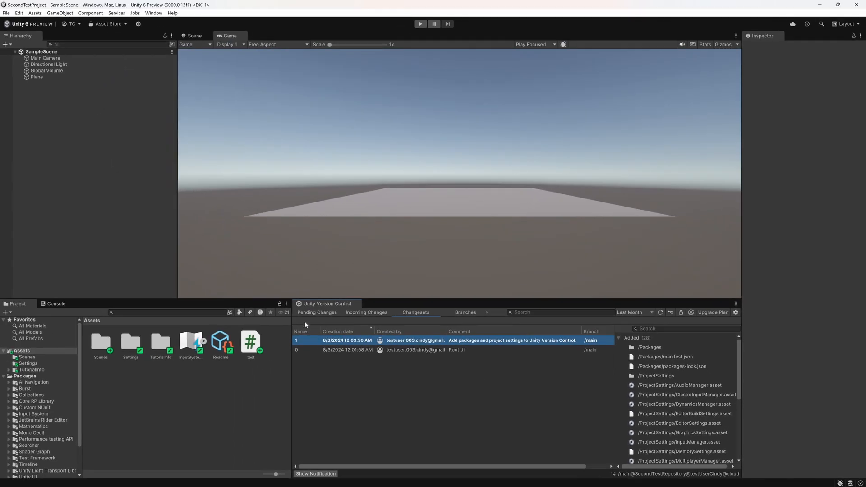
View the diff of the pending ProjectSettings.asset change, then close the differences window
{"action": "left_click", "coordinate": [316, 313]}
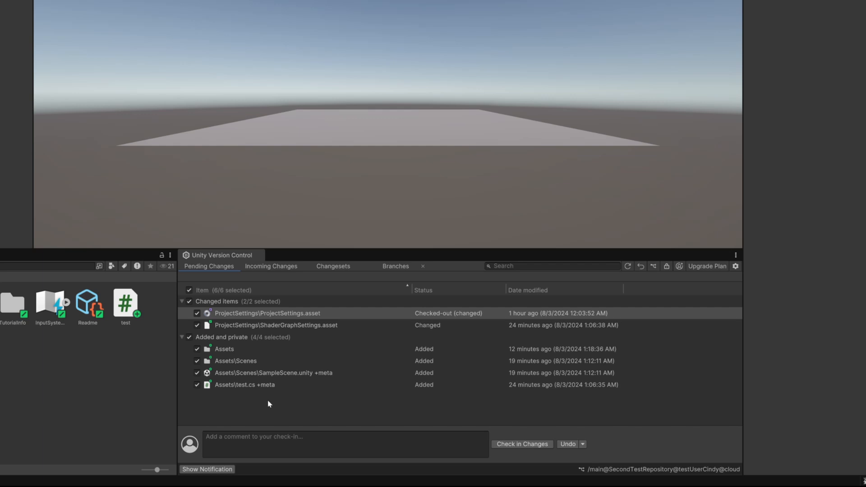
{"action": "right_click", "coordinate": [296, 313]}
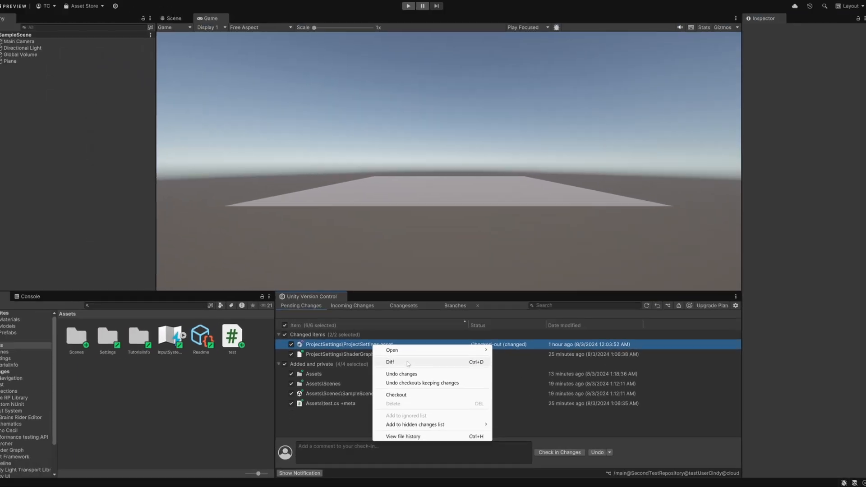
{"action": "left_click", "coordinate": [342, 335]}
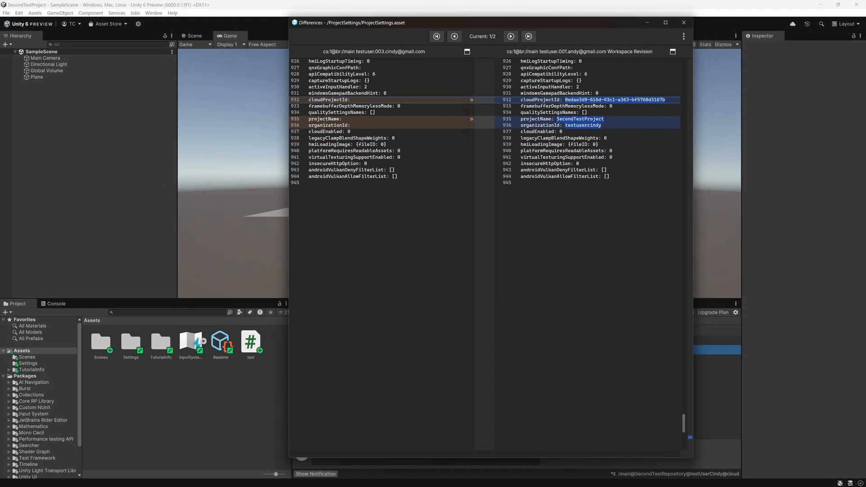
{"action": "left_click", "coordinate": [684, 23]}
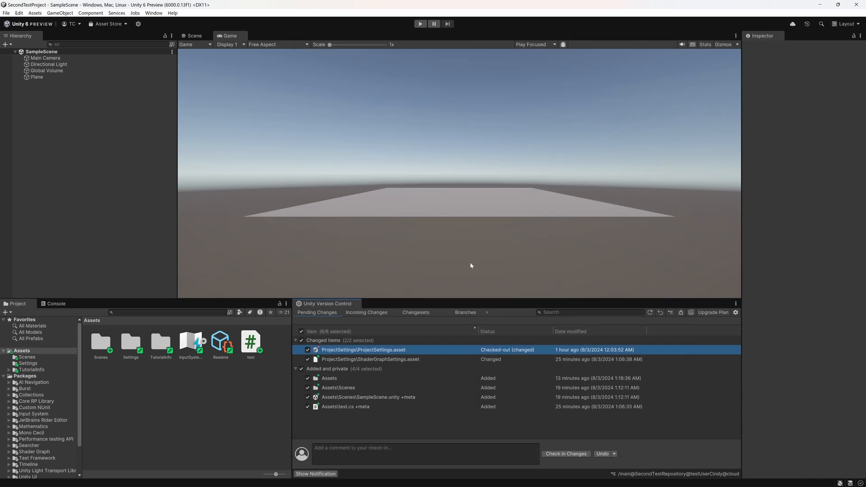
{"action": "left_click", "coordinate": [245, 386]}
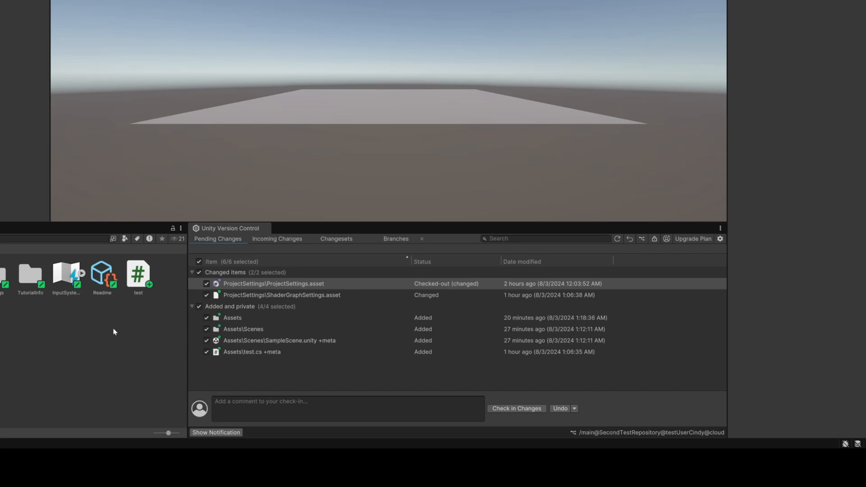
Enter the check-in comment "adds test script and plane to sampleScene" for the pending changes
{"action": "left_click", "coordinate": [224, 400]}
{"action": "type", "text": "ad"}
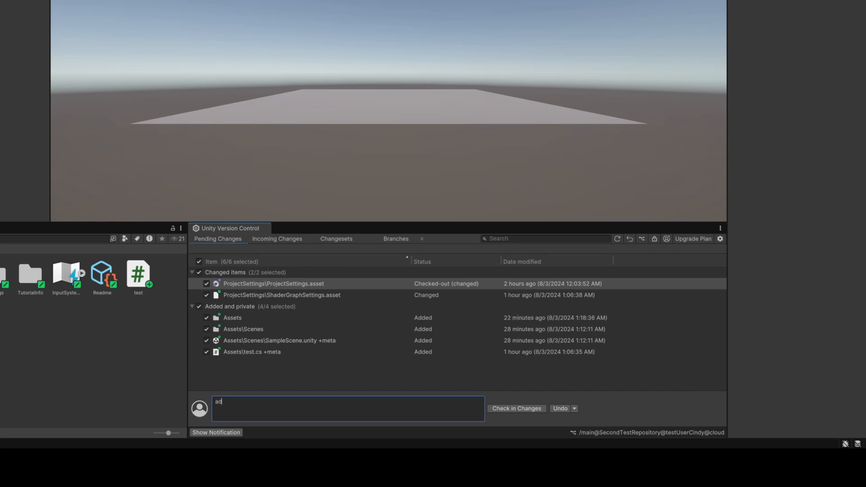
{"action": "type", "text": "ds test script and plane to sampleScene"}
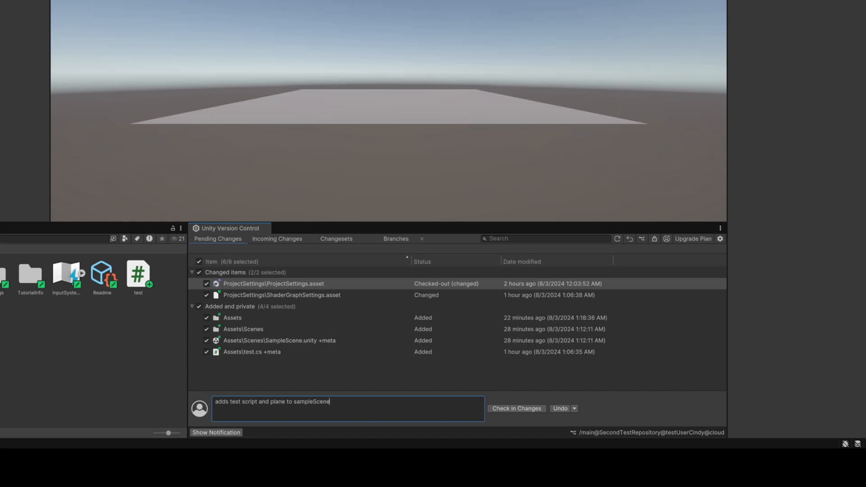
Check in all pending changes to the repository and inspect the files recorded in changeset 2
{"action": "left_click", "coordinate": [515, 411]}
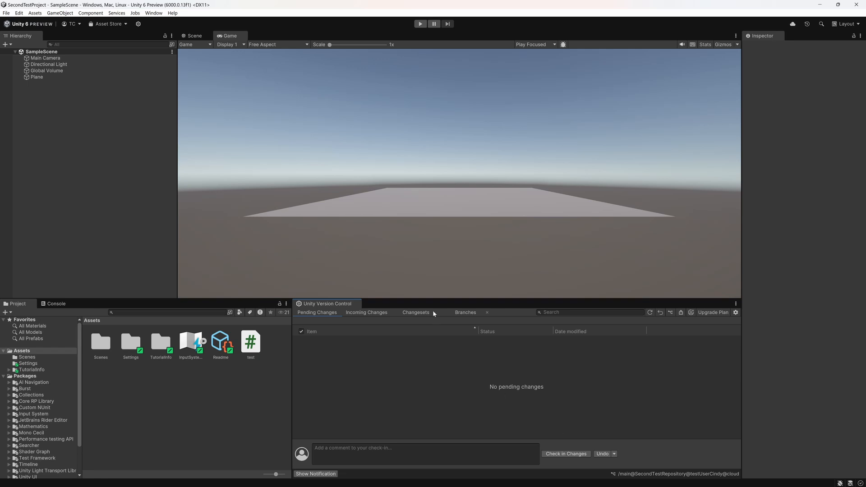
{"action": "left_click", "coordinate": [417, 312]}
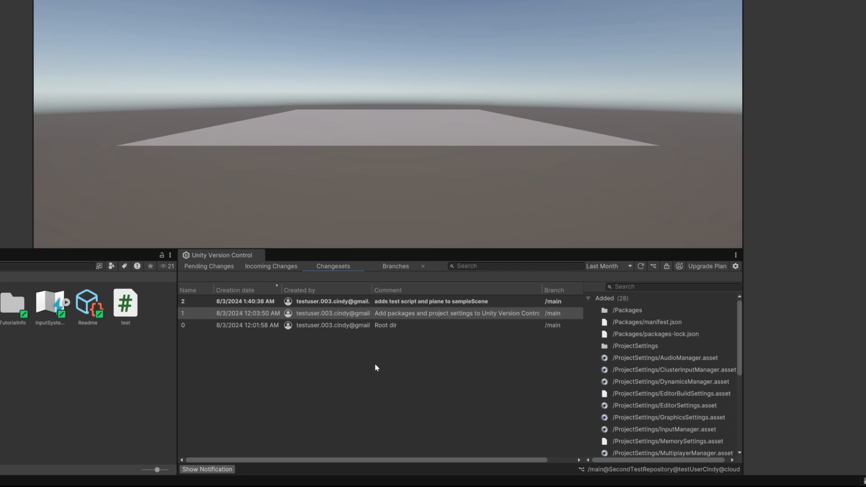
{"action": "left_click", "coordinate": [404, 303]}
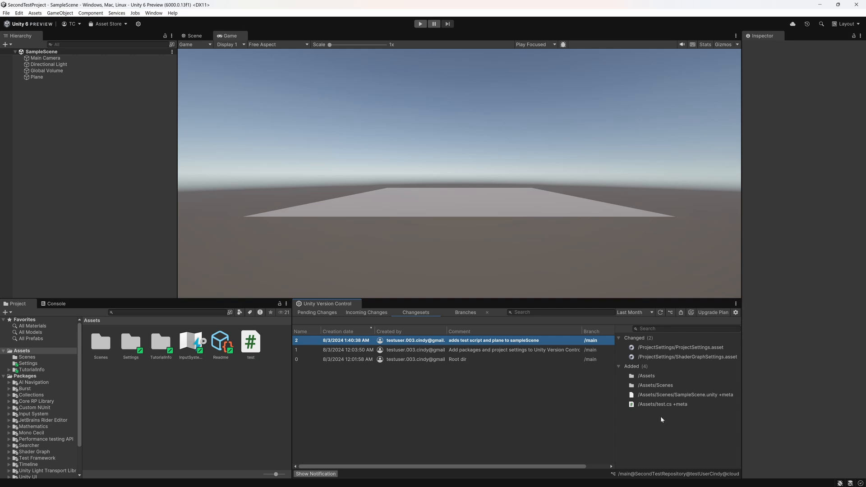
View the incoming changes and the branch list, then close and reopen the Branches view
{"action": "left_click", "coordinate": [369, 312]}
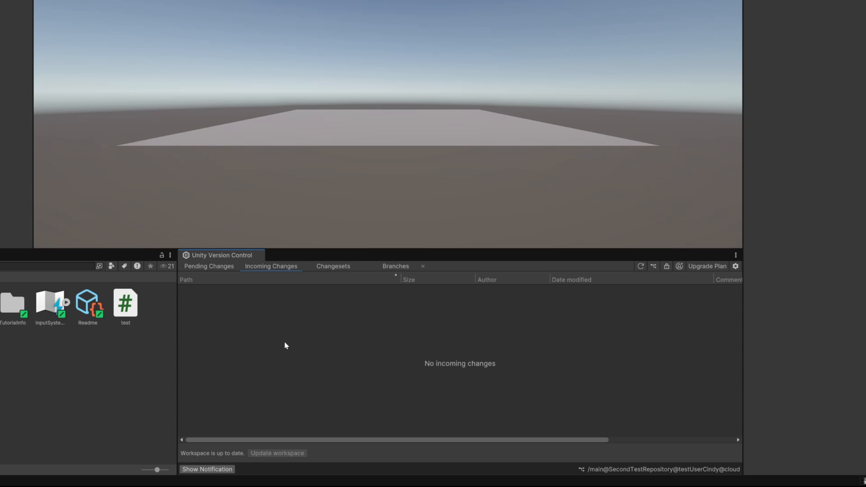
{"action": "left_click", "coordinate": [396, 266]}
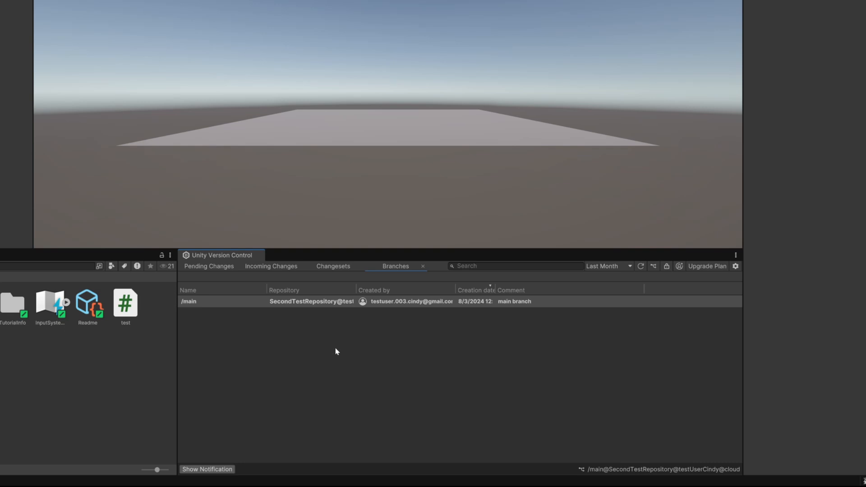
{"action": "left_click", "coordinate": [423, 266]}
{"action": "left_click", "coordinate": [654, 267]}
{"action": "left_click", "coordinate": [670, 275]}
Open the Branch Explorer for the repository
{"action": "left_click", "coordinate": [653, 266]}
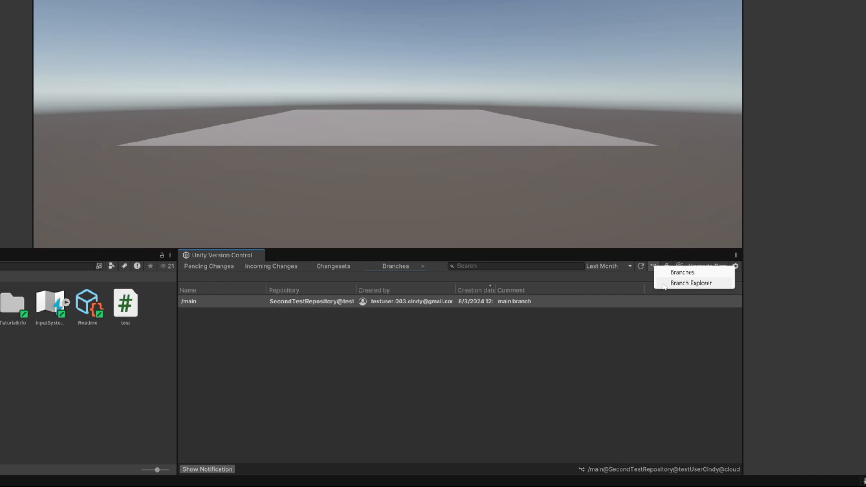
{"action": "left_click", "coordinate": [672, 283]}
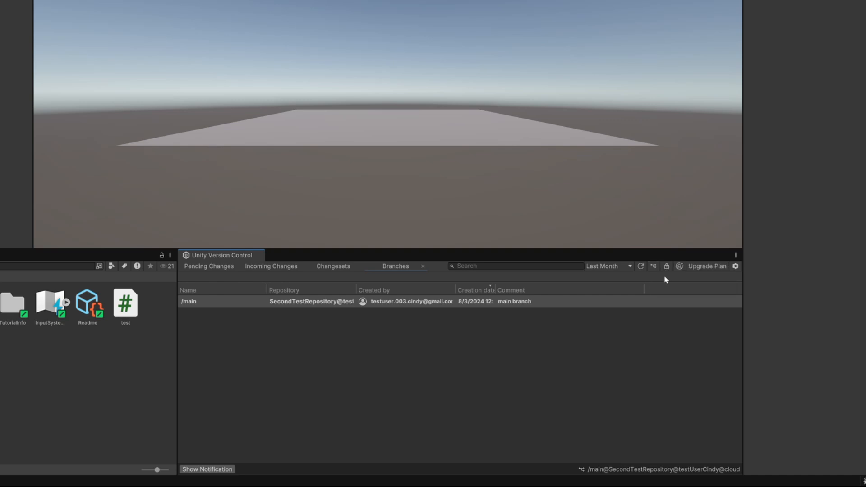